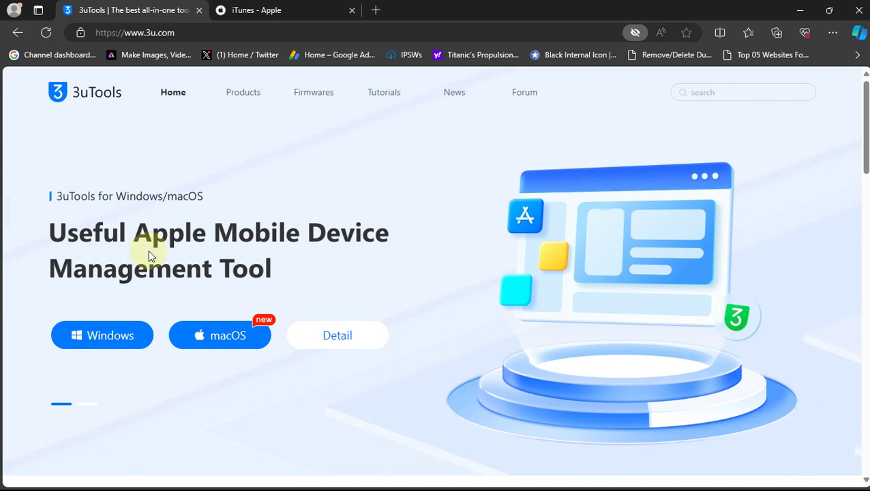
- Bring the iTunes for Windows download section of Apple's iTunes page into view in Edge
{"action": "left_click", "coordinate": [295, 9]}
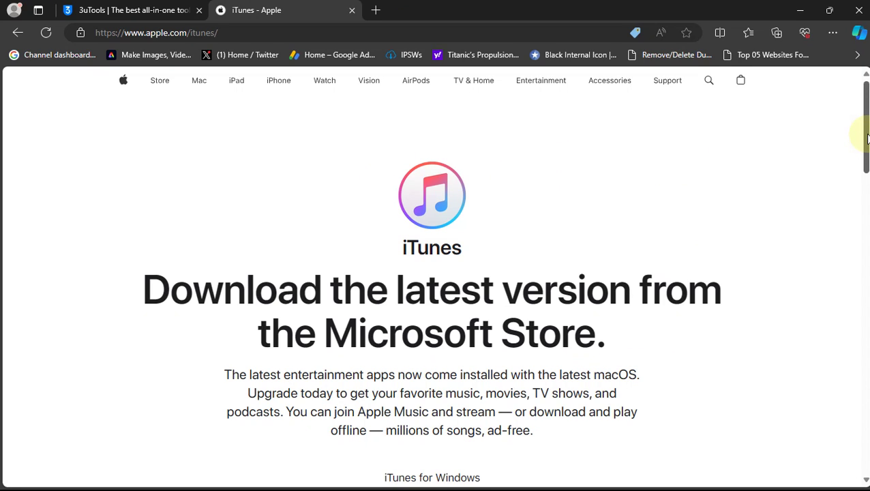
{"action": "scroll", "coordinate": [868, 139], "scroll_direction": "down", "scroll_amount": 3}
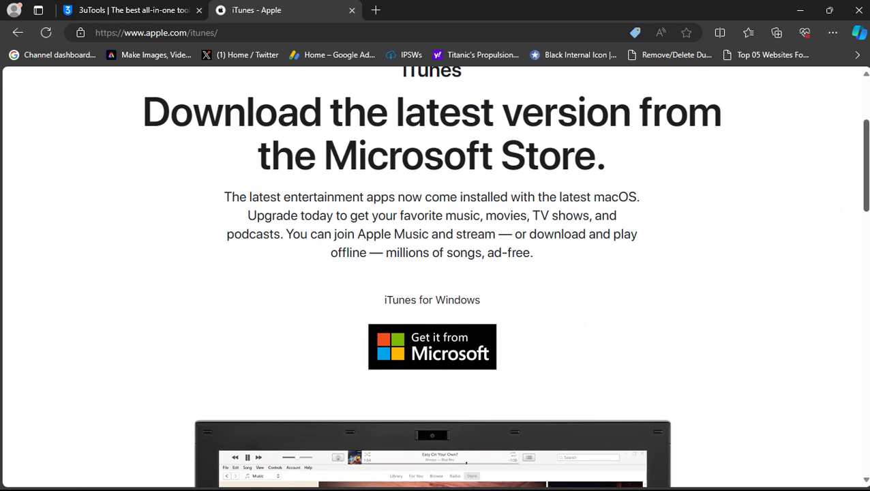
{"action": "left_click_drag", "start_coordinate": [863, 184], "coordinate": [847, 298]}
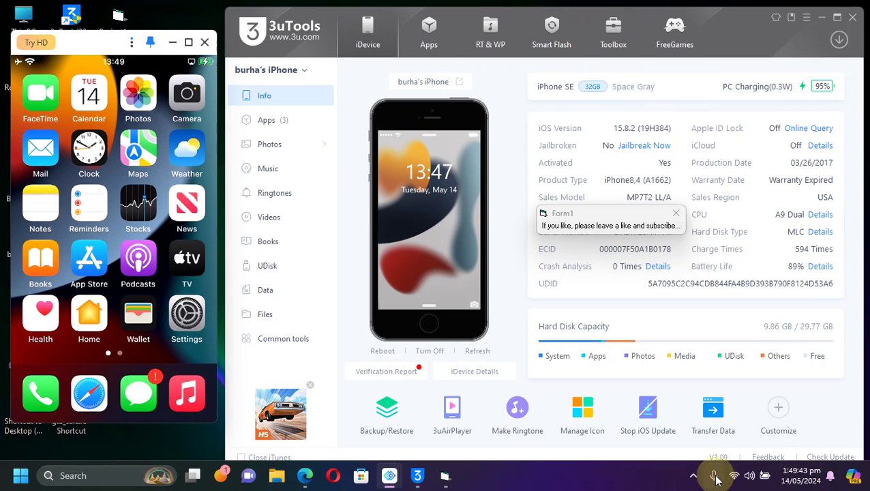
- Show the system tray icons, then open the 3uTools Toolbox listing Backup/Restore, Realtime Screen and Jailbreak
{"action": "left_click", "coordinate": [692, 477]}
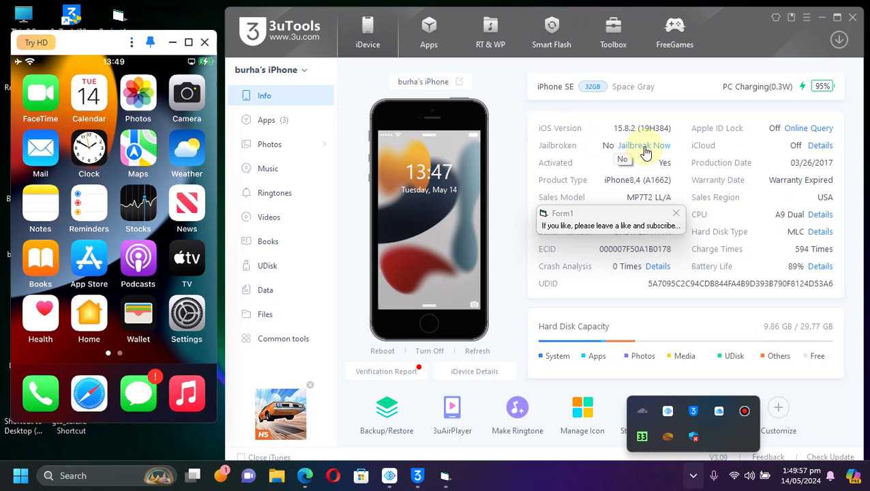
{"action": "left_click", "coordinate": [611, 38]}
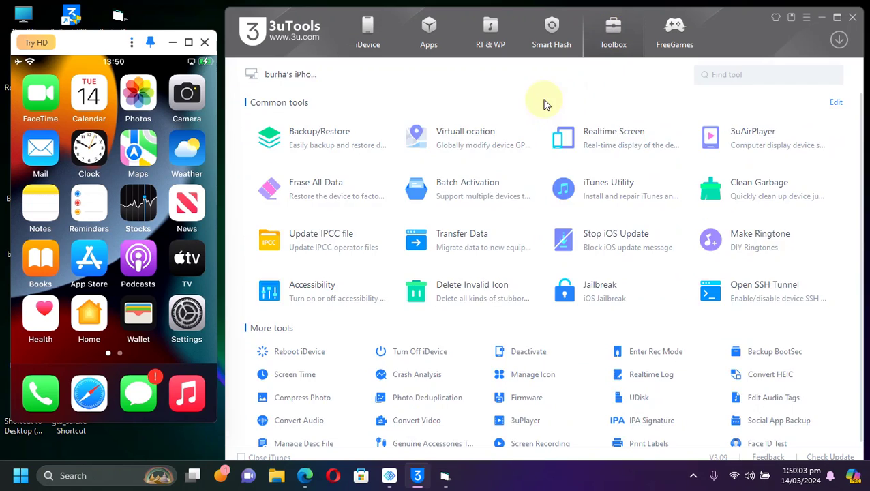
- Start jailbreaking the connected iPhone using the Dopamine method in the 3uTools Jailbreak tool
{"action": "left_click", "coordinate": [604, 294]}
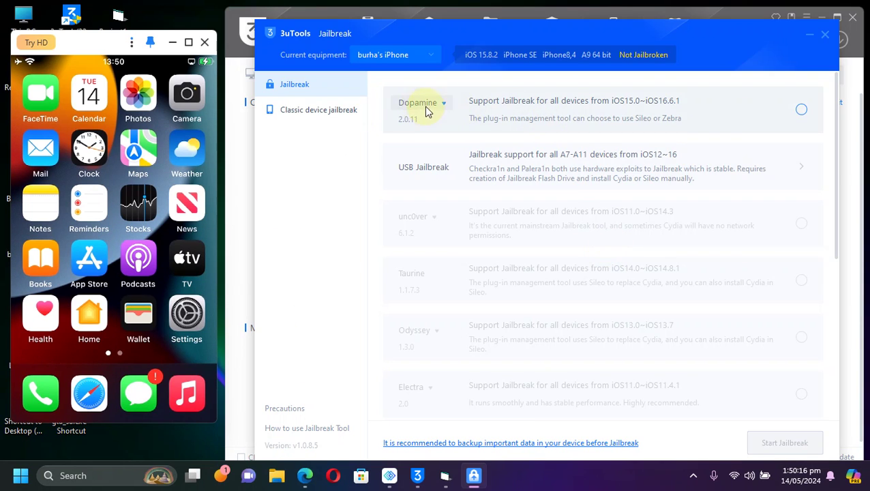
{"action": "left_click", "coordinate": [640, 118]}
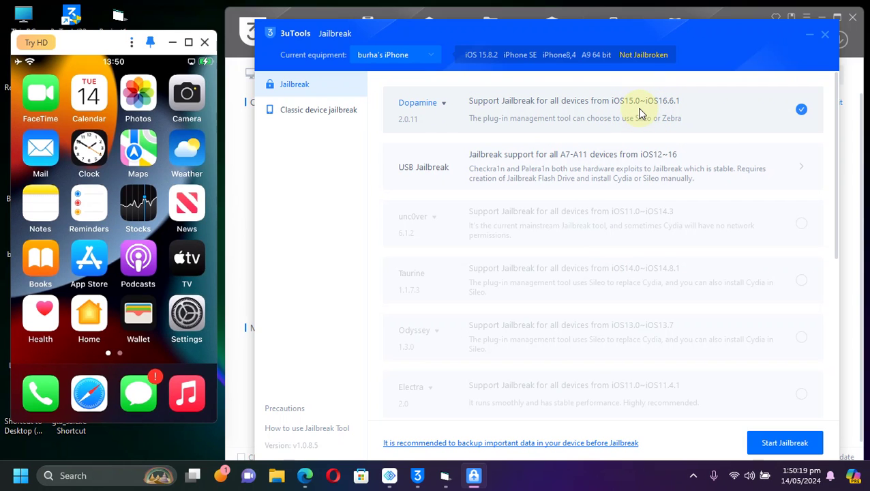
{"action": "left_click", "coordinate": [778, 444]}
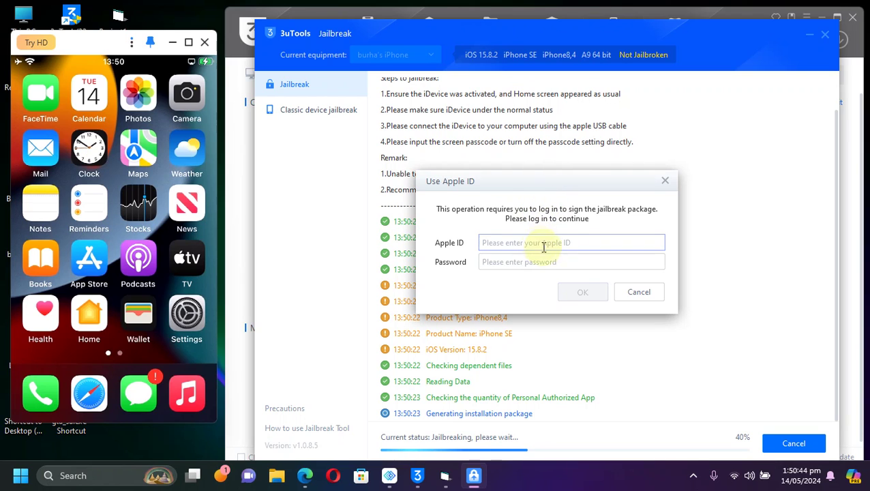
- Dismiss the Apple ID sign-in prompt and launch the installed Dopamine app on the iPhone
{"action": "left_click", "coordinate": [665, 180]}
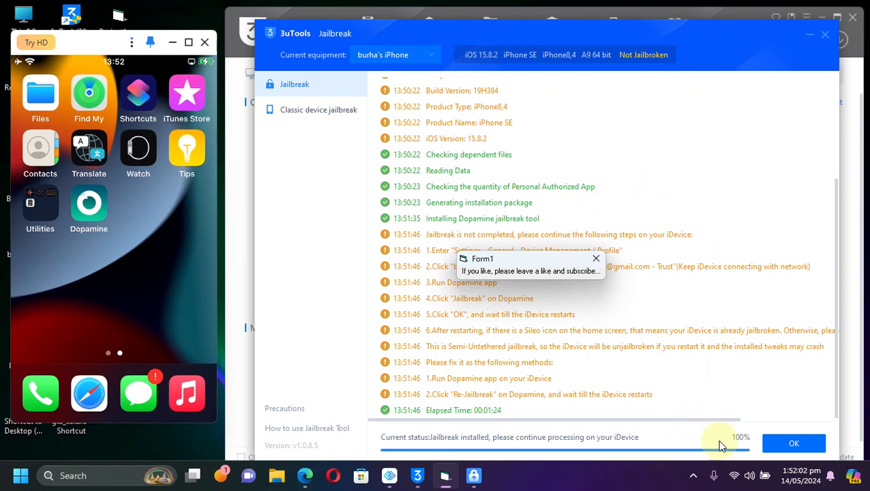
{"action": "left_click", "coordinate": [88, 203]}
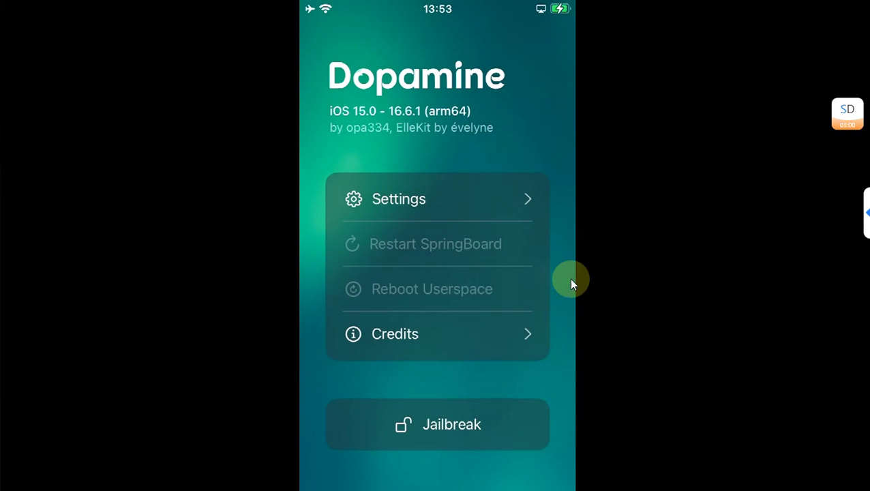
- Jailbreak in Dopamine with Sileo as package manager and set the terminal password
{"action": "left_click", "coordinate": [438, 424]}
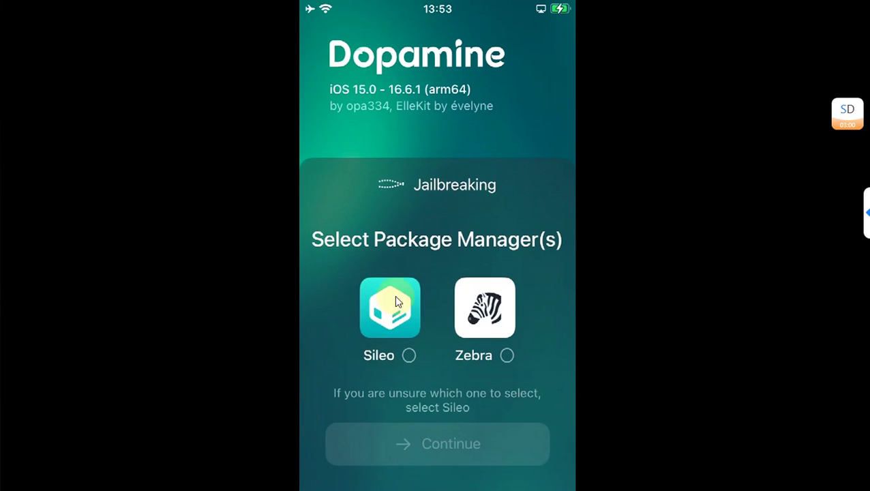
{"action": "left_click", "coordinate": [435, 308]}
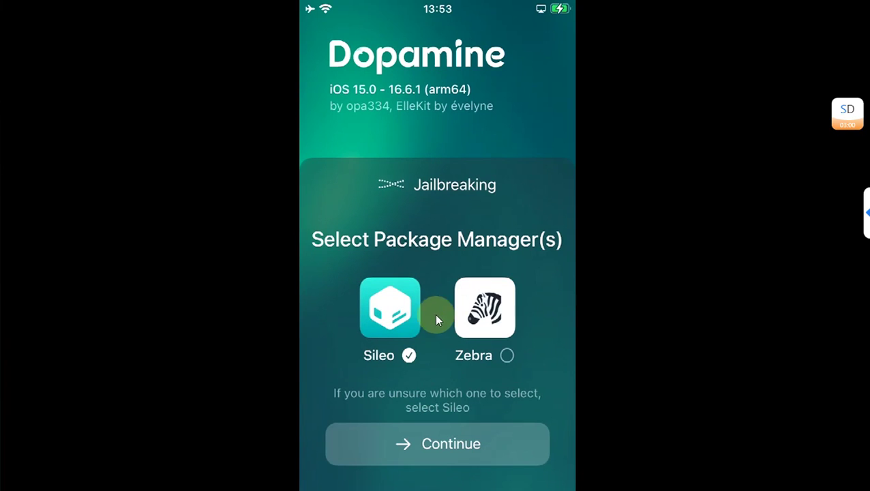
{"action": "left_click", "coordinate": [439, 391]}
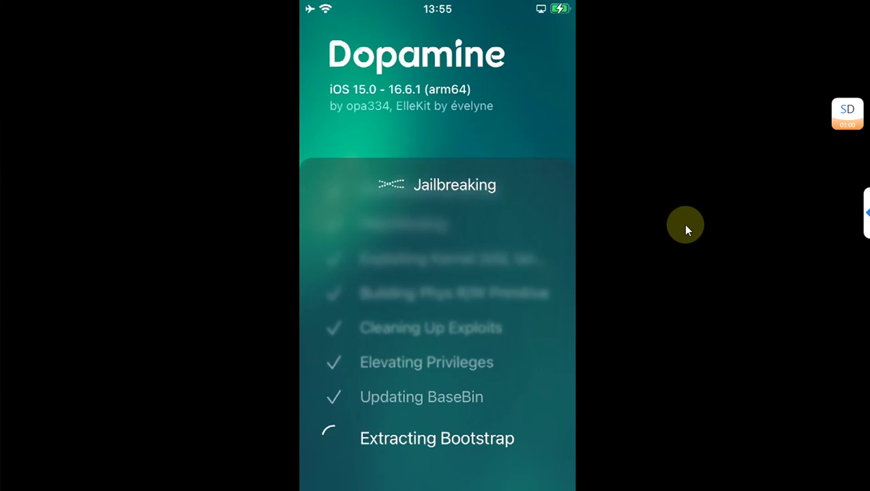
{"action": "type", "text": "a"}
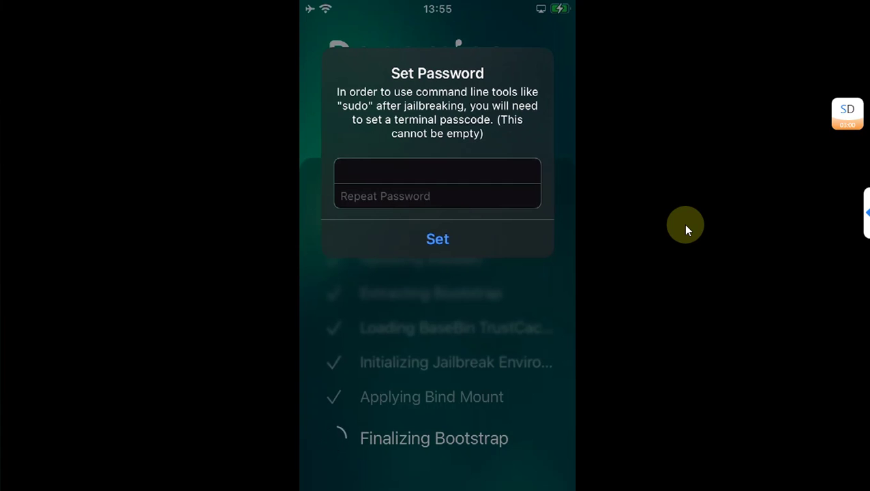
{"action": "type", "text": "a"}
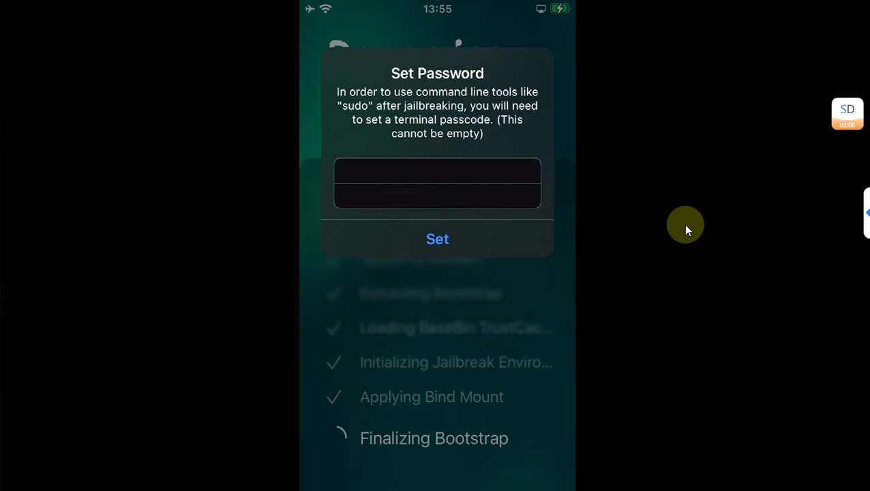
{"action": "key", "text": "Return"}
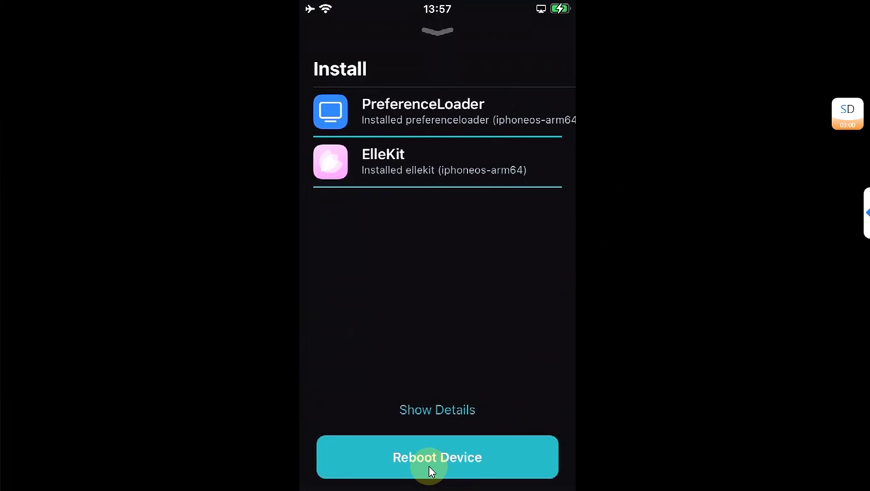
- Reboot the iPhone once Sileo finishes installing PreferenceLoader and ElleKit
{"action": "left_click", "coordinate": [430, 472]}
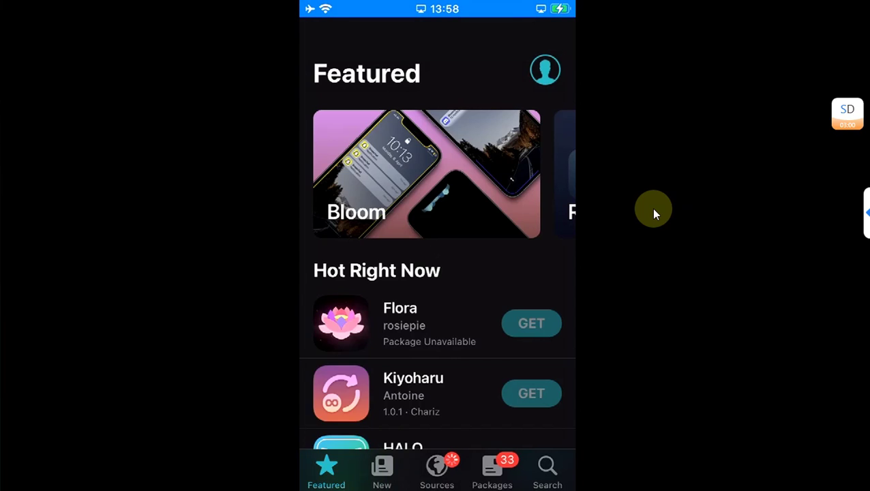
- Search Sileo for 'Trollst' to find TrollStore Helper
{"action": "type", "text": "Tr"}
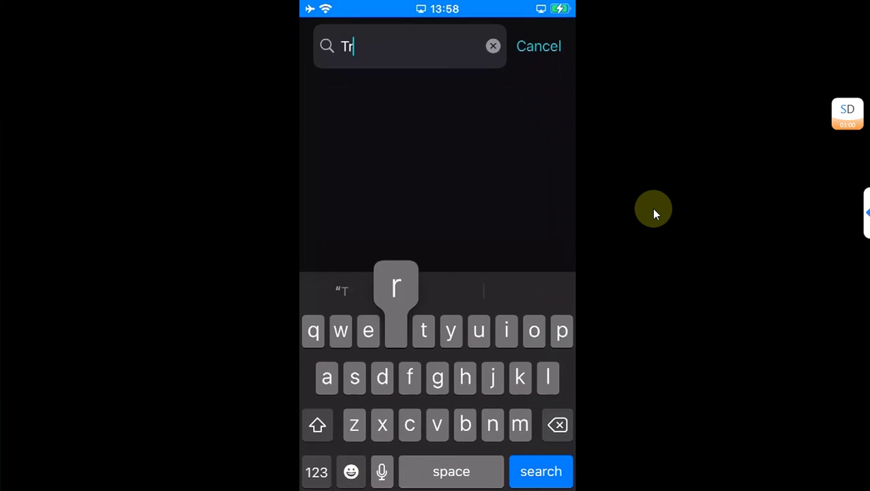
{"action": "type", "text": "olls"}
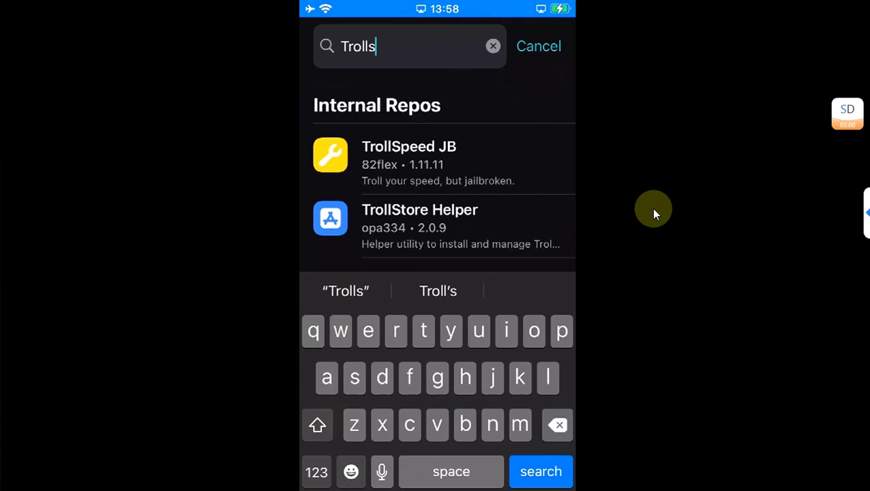
{"action": "key", "text": "BackSpace"}
{"action": "type", "text": "st"}
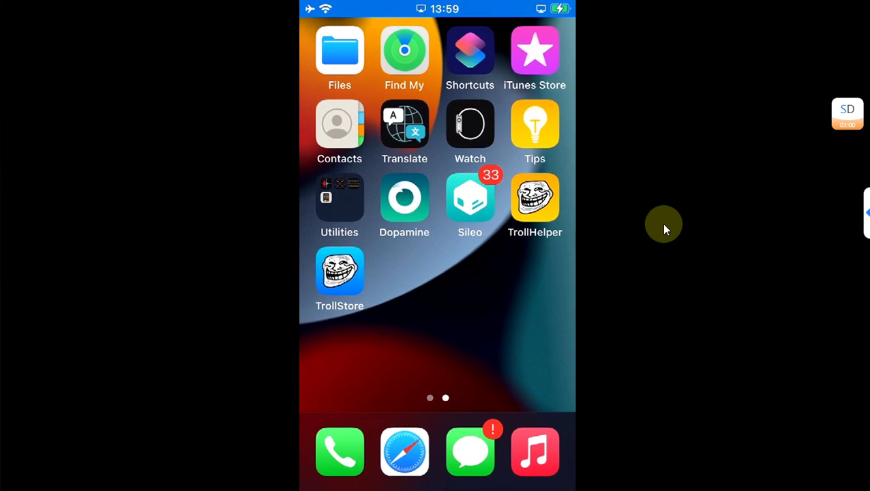
- Open TrollStore, then choose Remove Jailbreak in Dopamine's settings and confirm it
{"action": "left_click", "coordinate": [332, 282]}
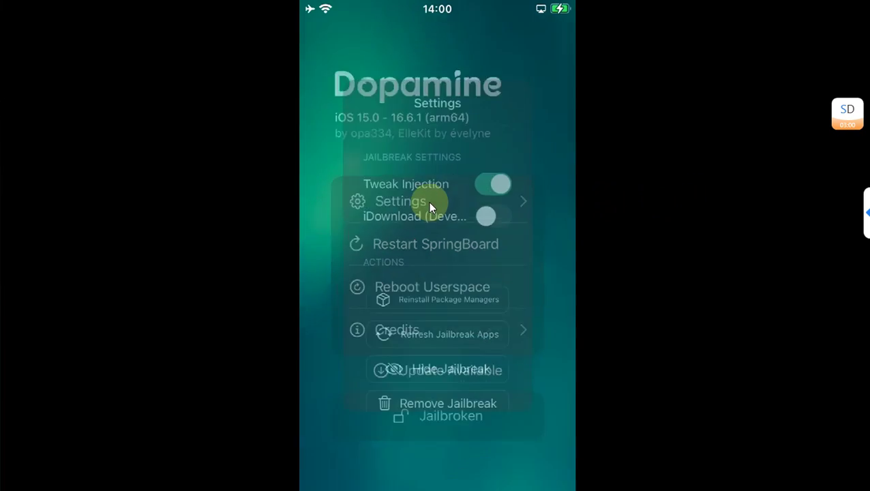
{"action": "scroll", "coordinate": [423, 232], "scroll_direction": "down", "scroll_amount": 3}
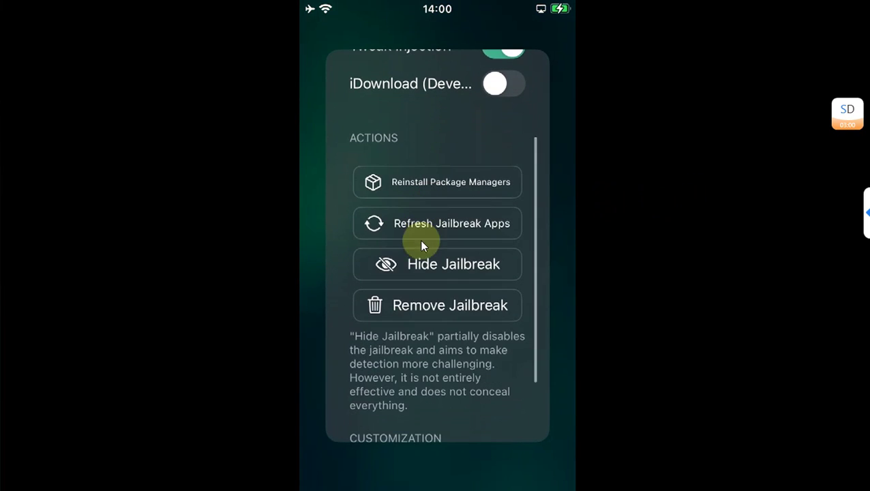
{"action": "left_click", "coordinate": [440, 317]}
{"action": "left_click", "coordinate": [437, 318]}
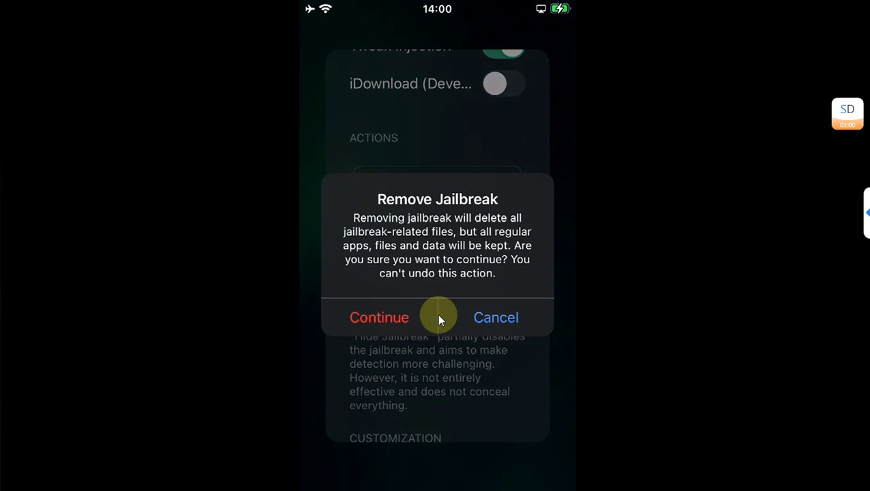